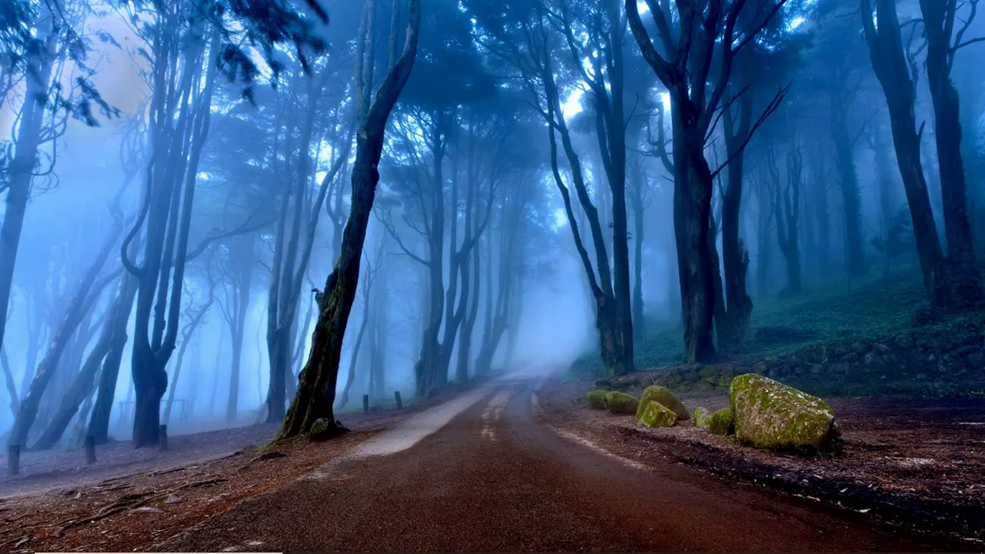
Step: Refresh the desktop, then open This PC through a Start search for 'this'
right_click(351, 275)
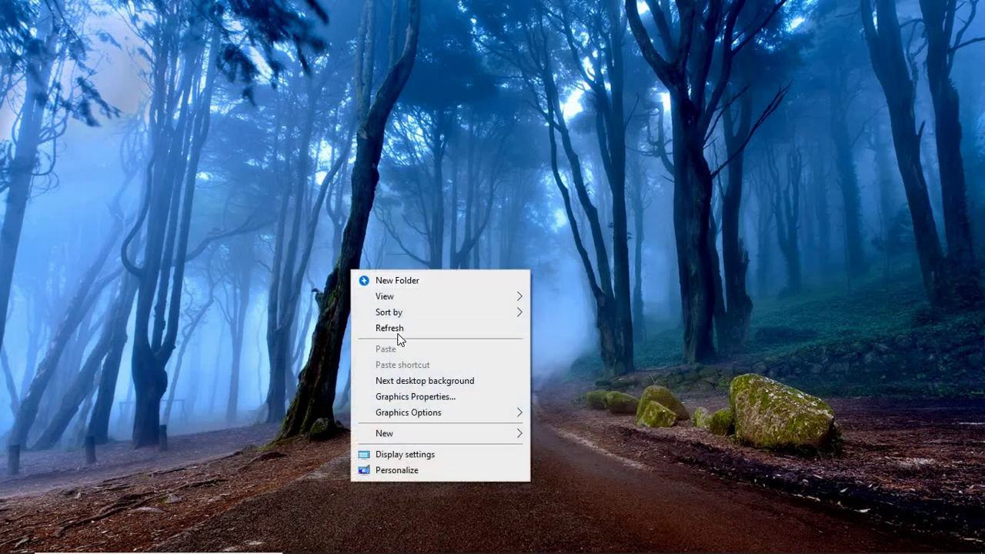
left_click(397, 331)
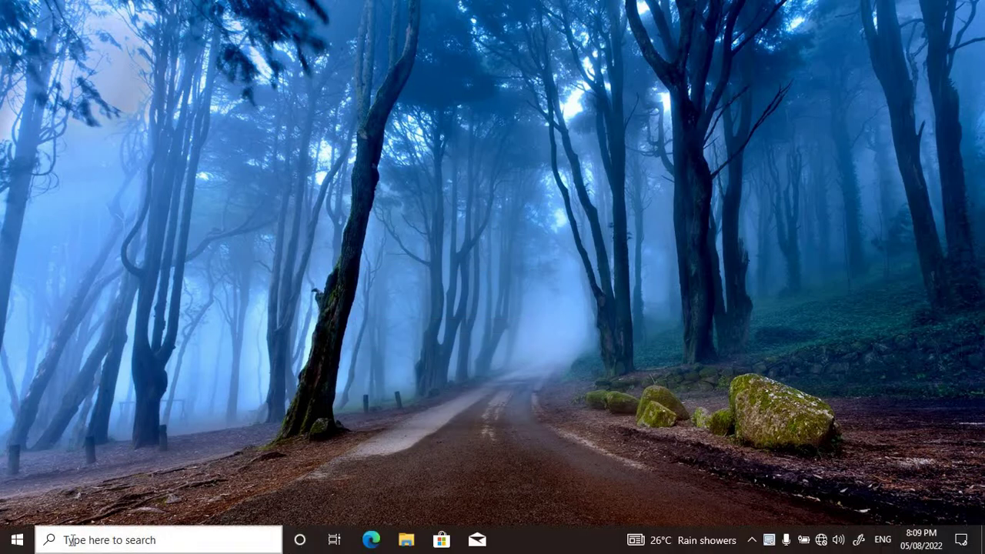
key("super")
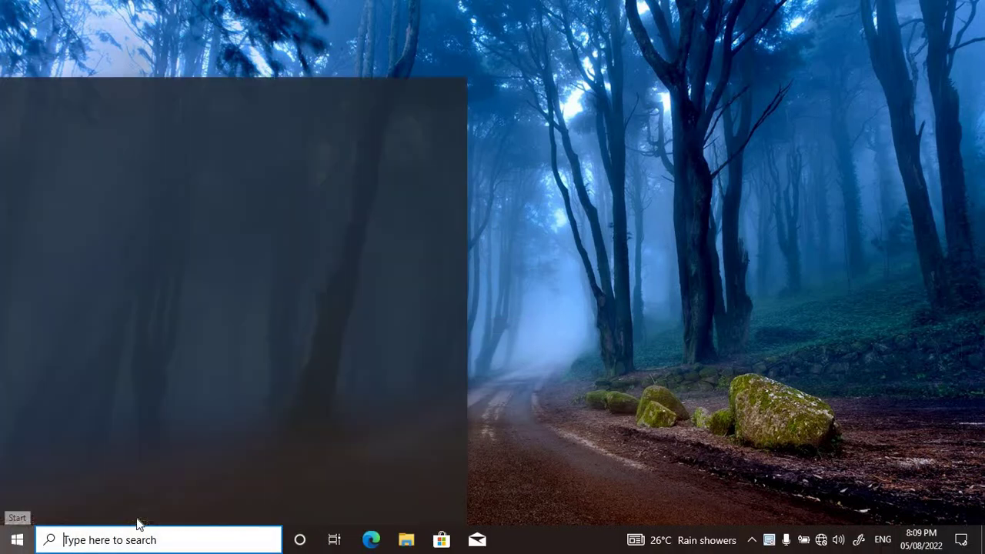
type("th")
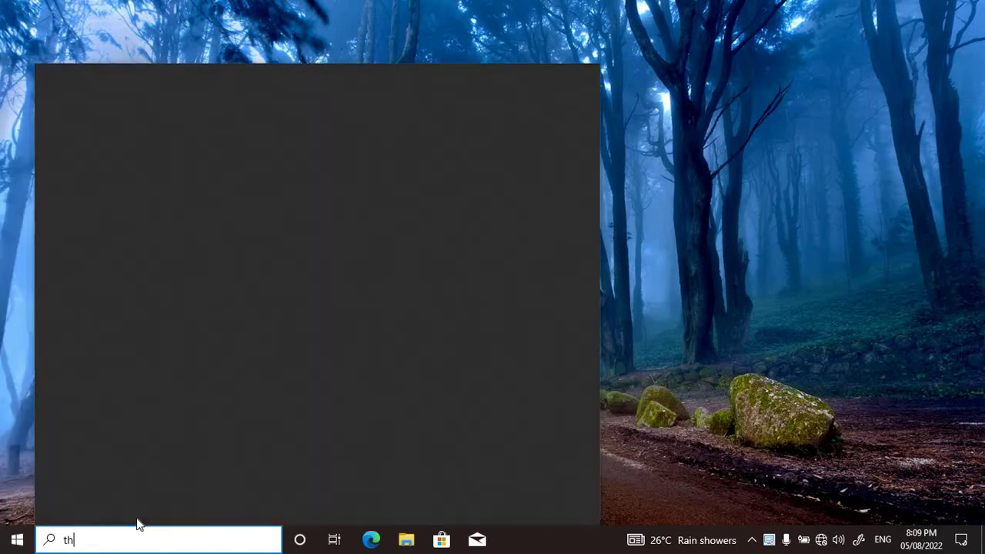
type("is")
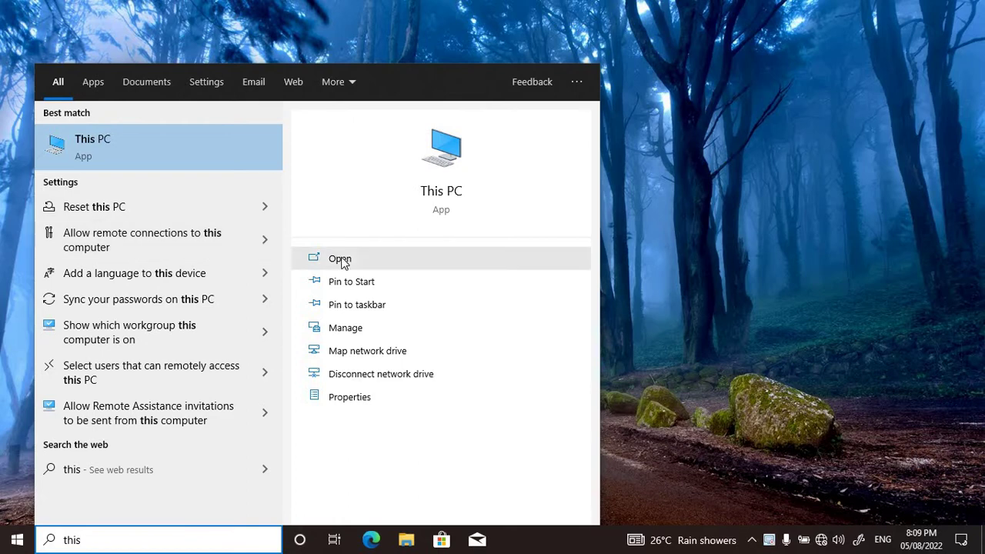
left_click(431, 259)
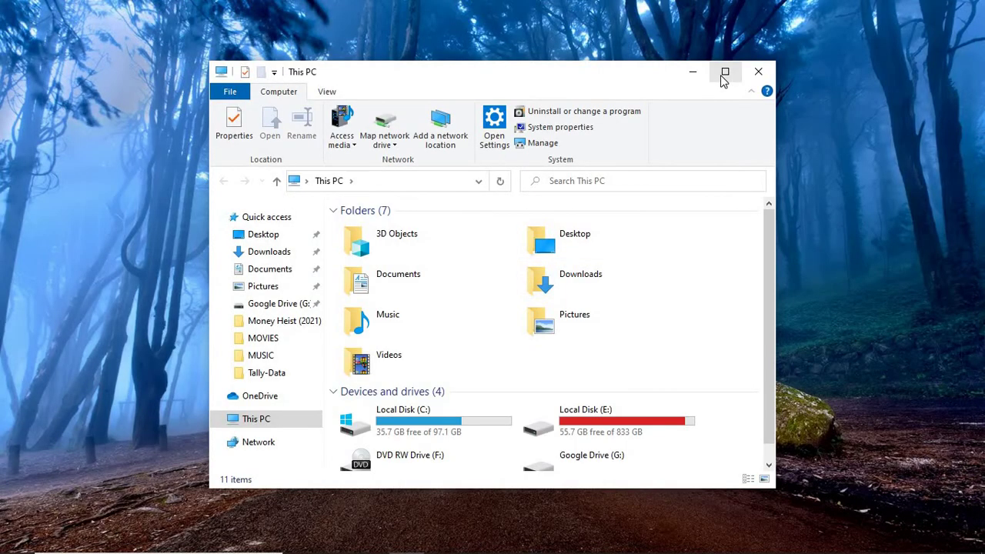
Step: Maximize This PC and browse E:\APPLICATION into the Adobe Photoshop CC 2018 + Crack [CracksNow] folder
left_click(724, 72)
double_click(410, 291)
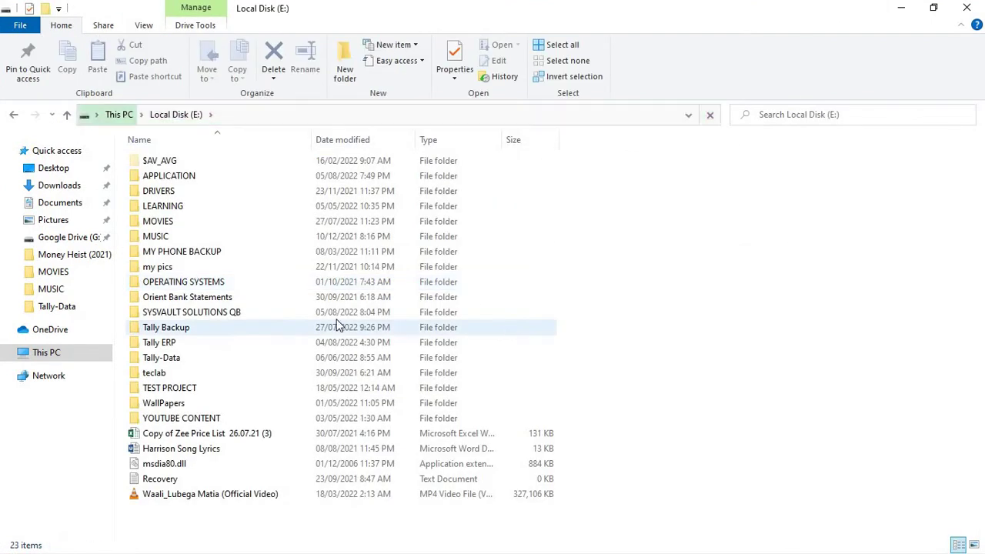
left_click(167, 179)
double_click(167, 179)
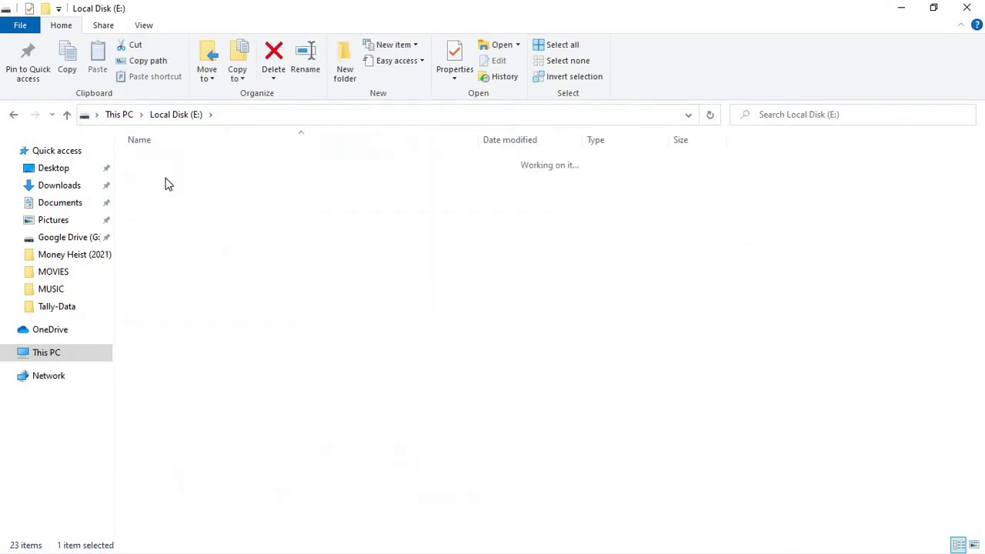
left_click(262, 285)
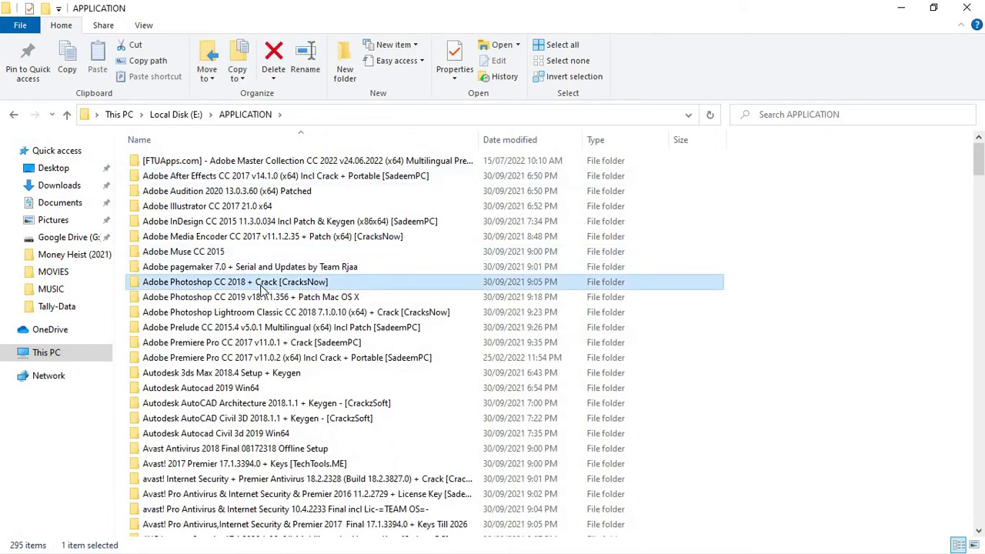
key("Down")
key("Down")
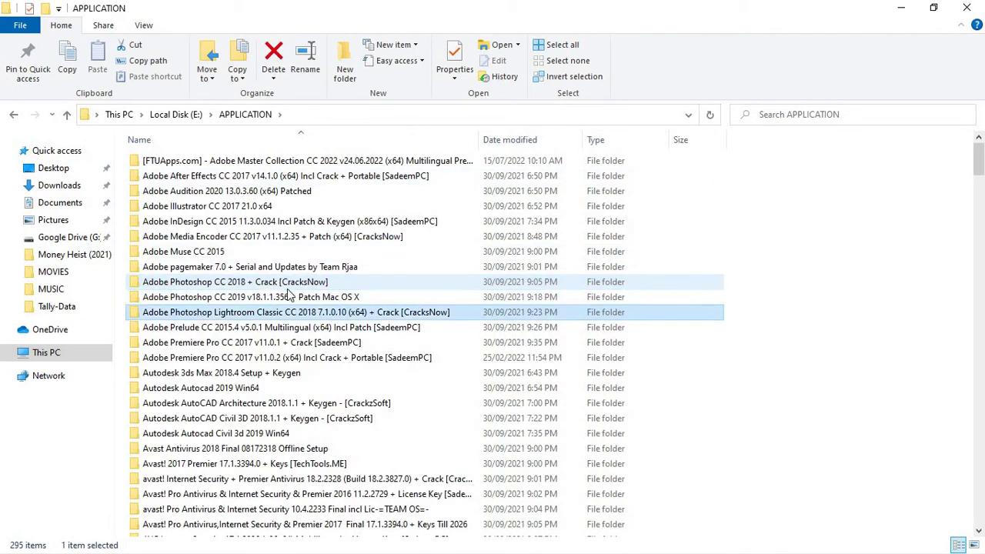
double_click(254, 283)
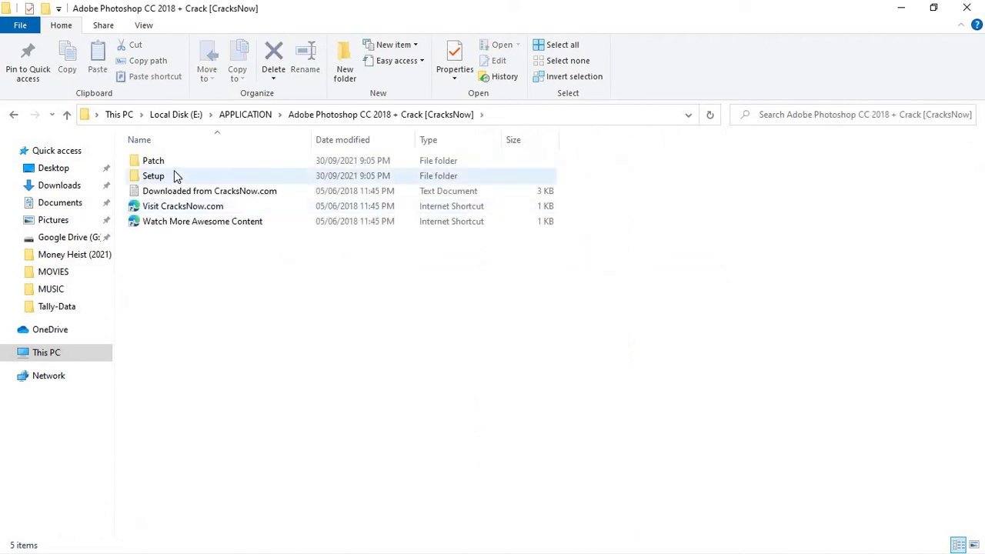
Step: Go into Setup > Adobe Photoshop CC 2018 and launch the setup program
double_click(175, 176)
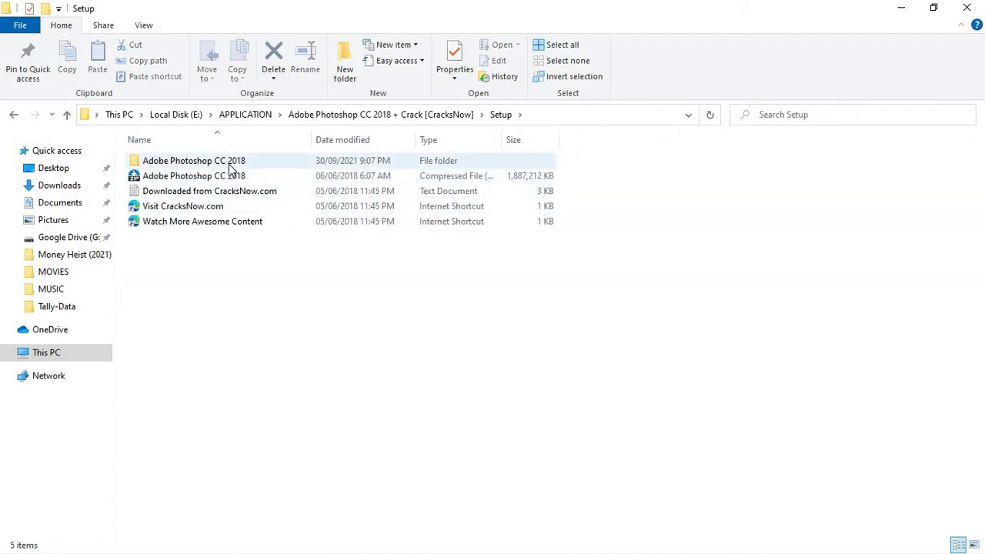
double_click(229, 165)
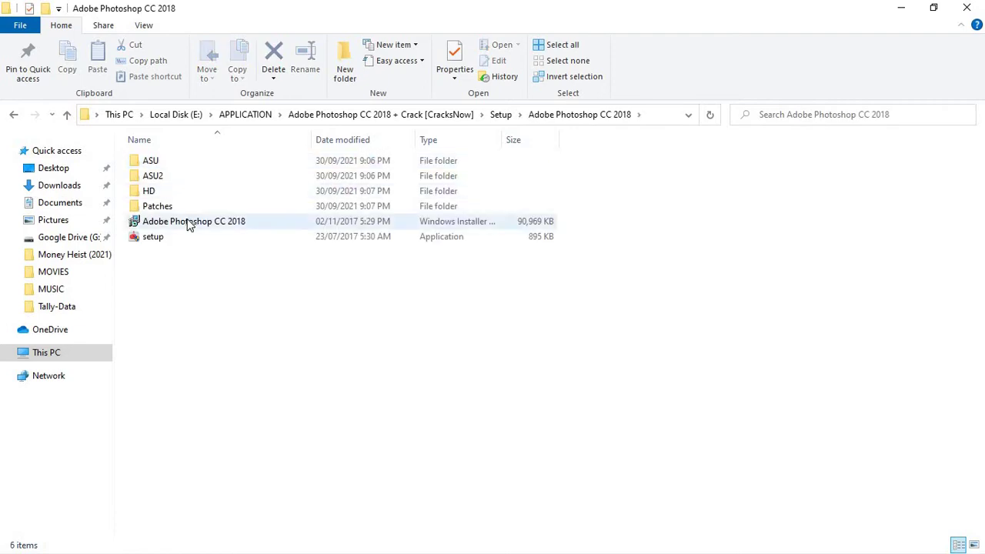
double_click(162, 242)
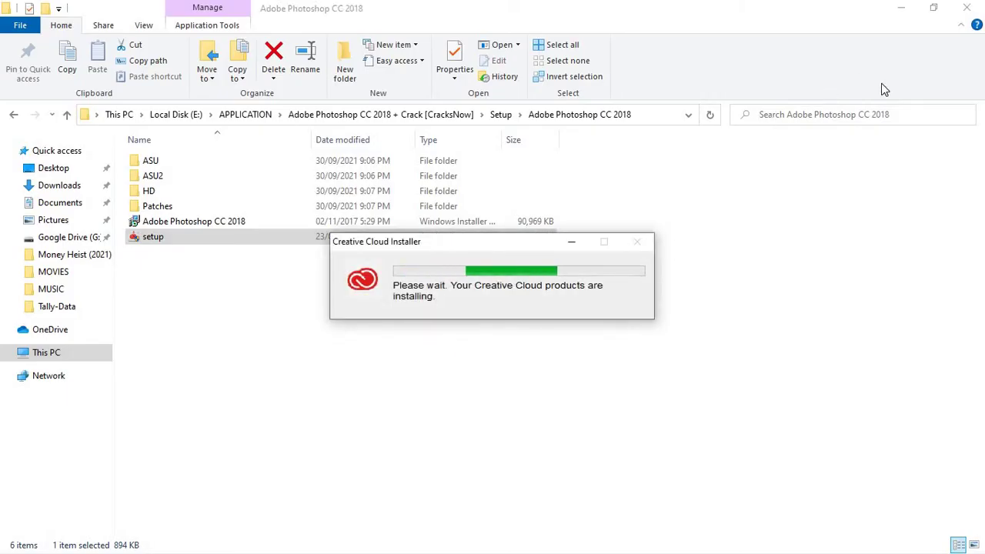
Step: Minimize File Explorer and let the Creative Cloud Installer run until Installation successful appears
left_click(901, 10)
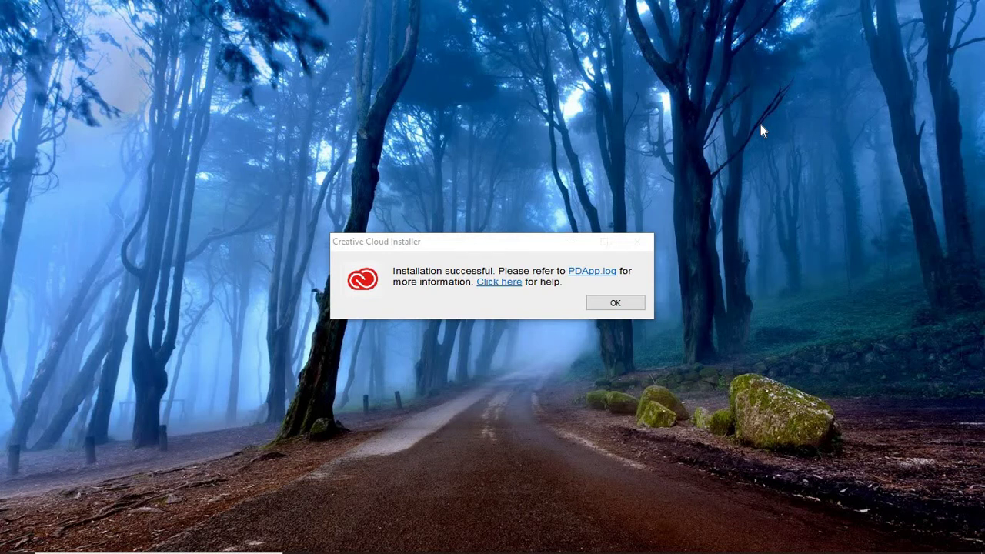
Step: Move the Photoshop folder window aside and click OK on the Installation successful message
left_click(614, 304)
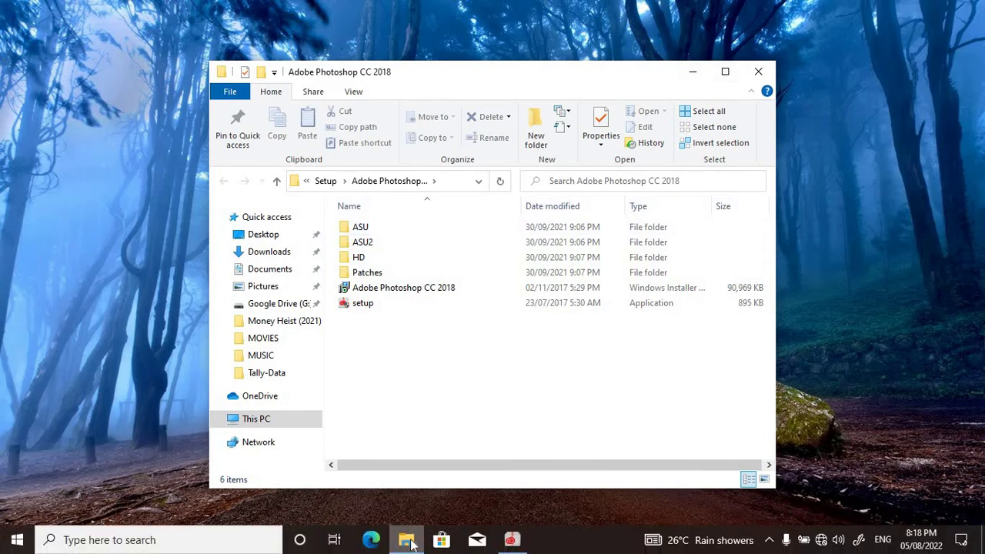
left_click(408, 540)
left_click(408, 540)
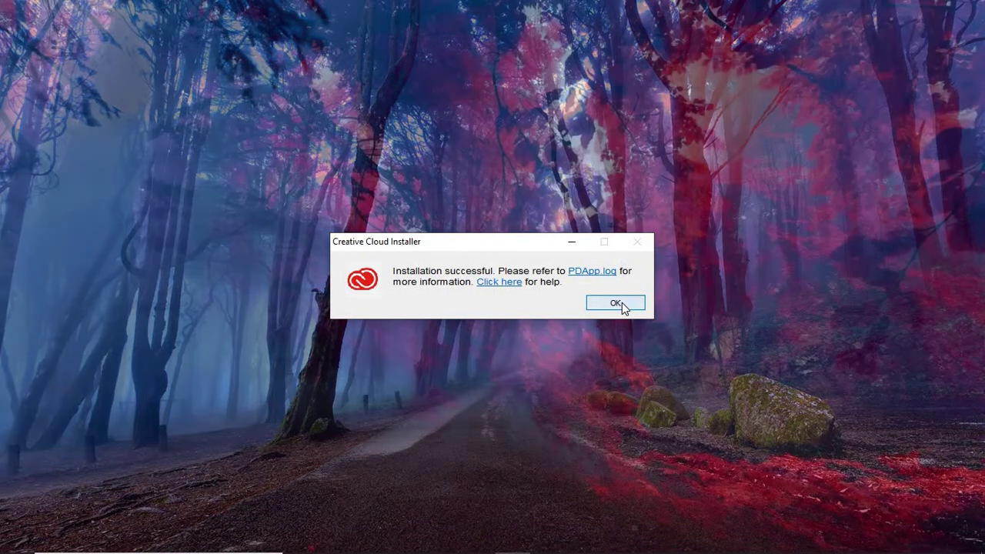
left_click(619, 303)
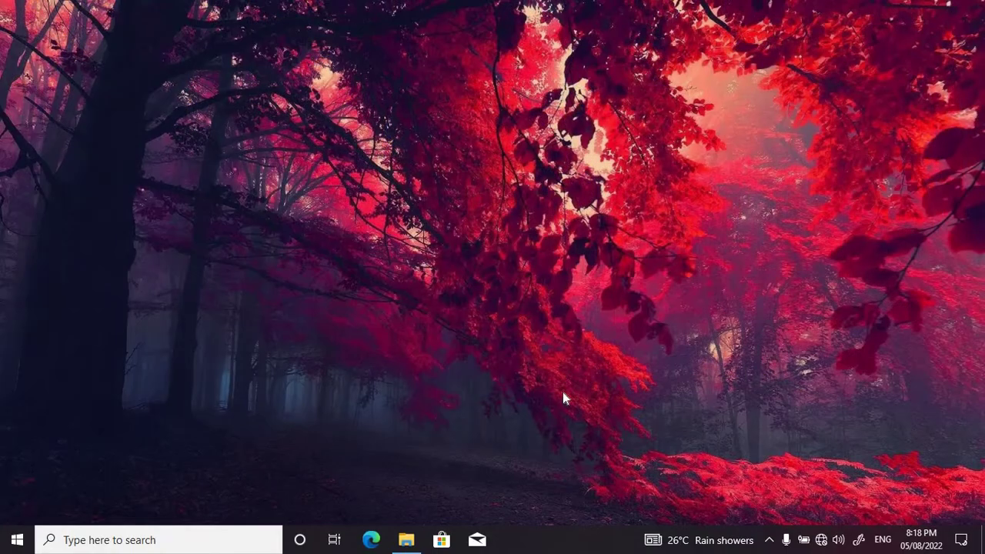
Step: Open the amtemu.v0.9.2.win-painter zip from the Patch folder in Bandizip, the default .zip app
left_click(407, 540)
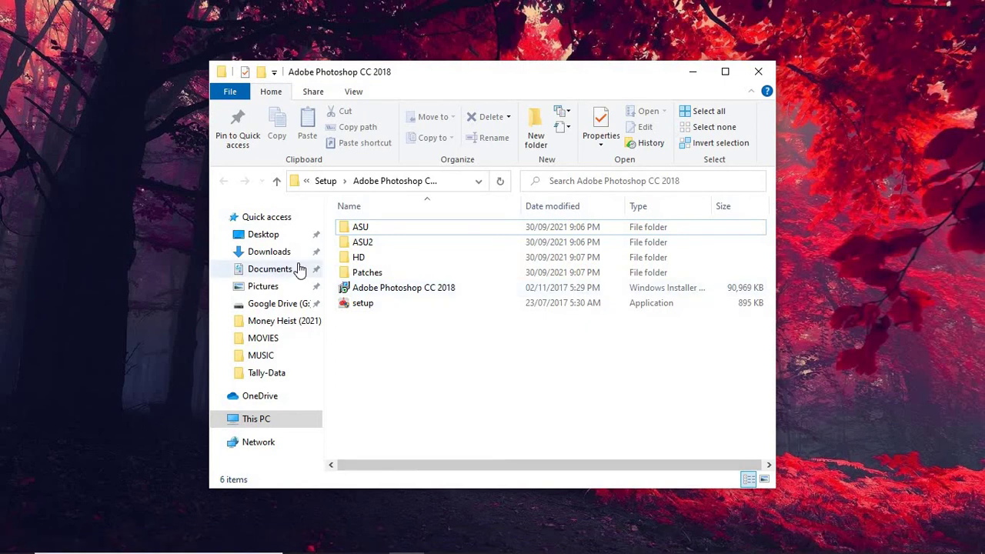
left_click(277, 185)
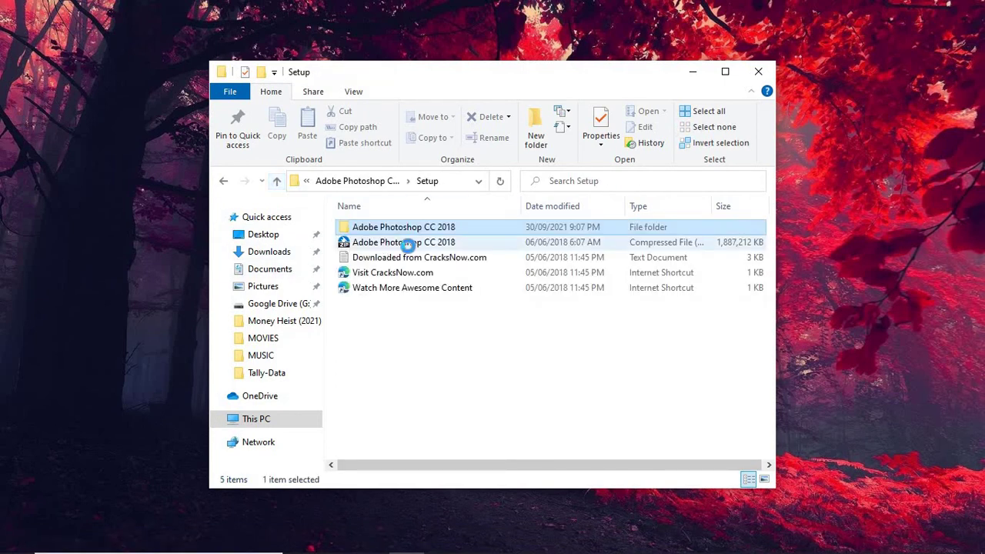
left_click(277, 184)
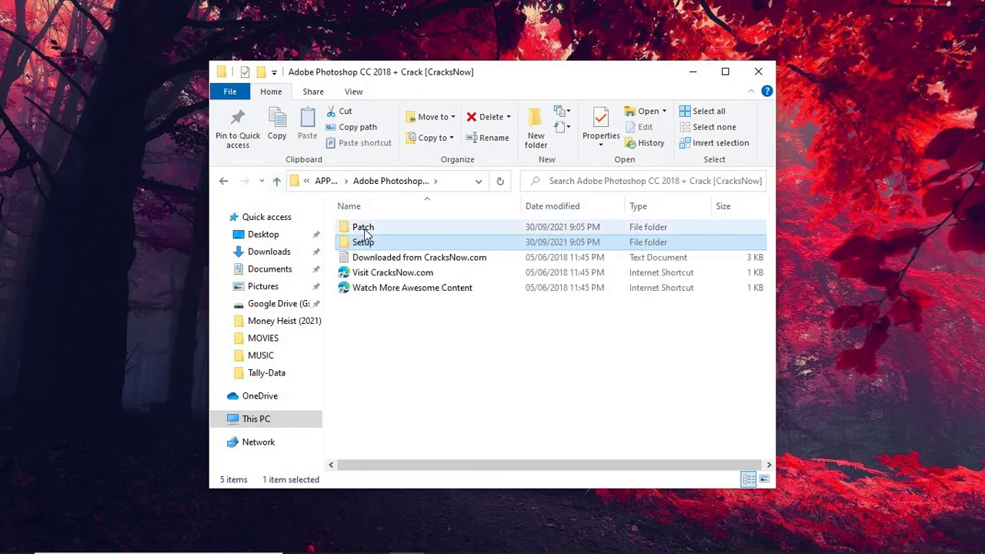
left_click(364, 231)
double_click(365, 231)
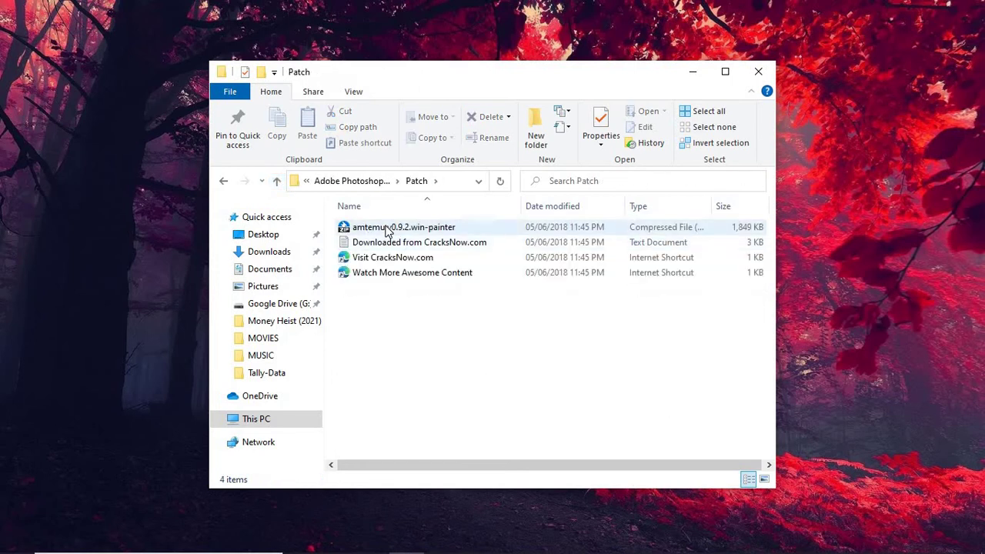
left_click(388, 231)
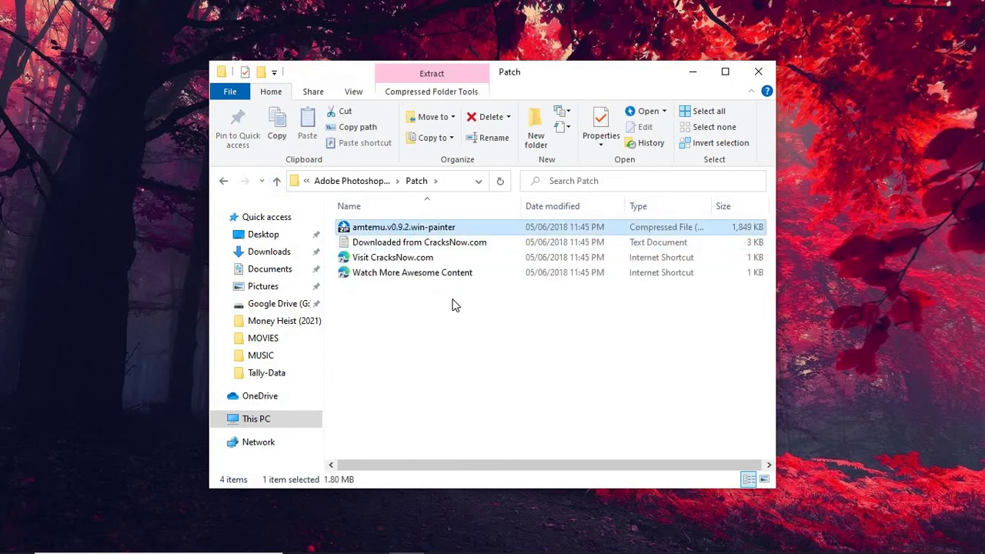
key("Return")
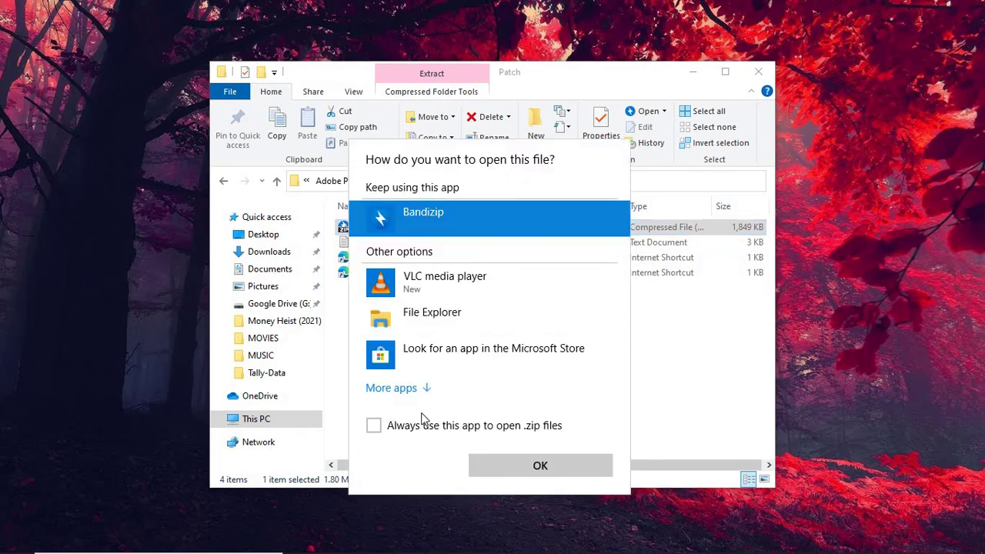
left_click(507, 463)
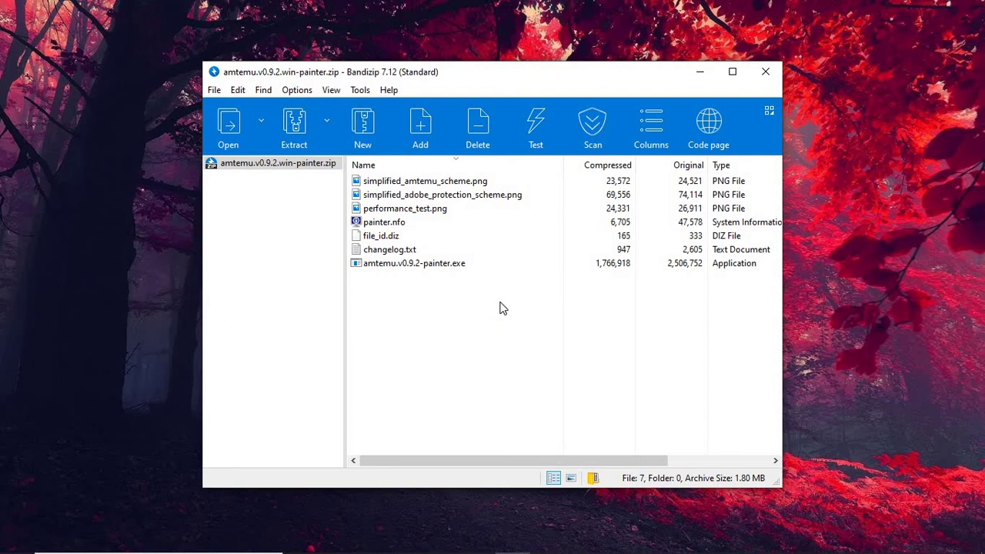
Step: Run amtemu.v0.9.2-painter.exe from the Bandizip archive, accepting the warning
double_click(448, 268)
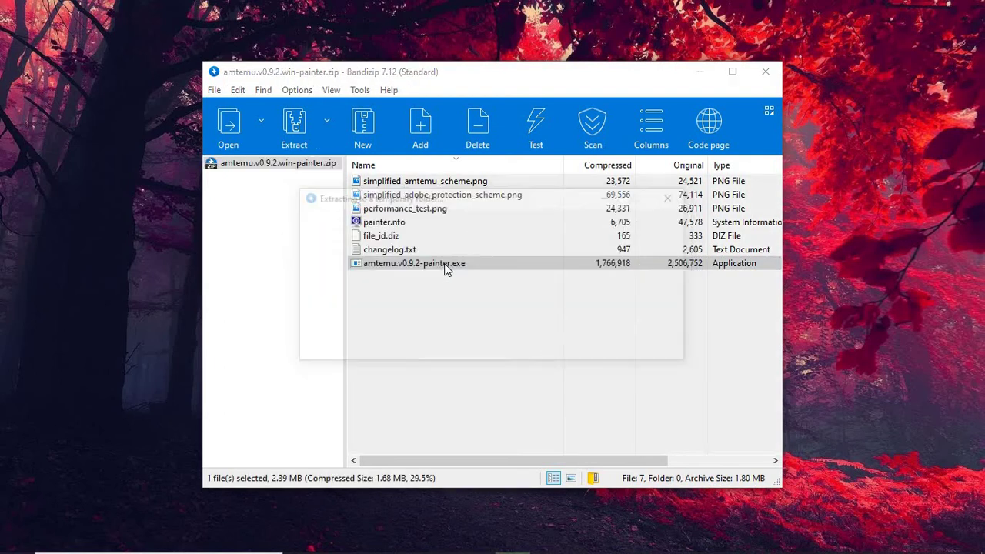
left_click(566, 346)
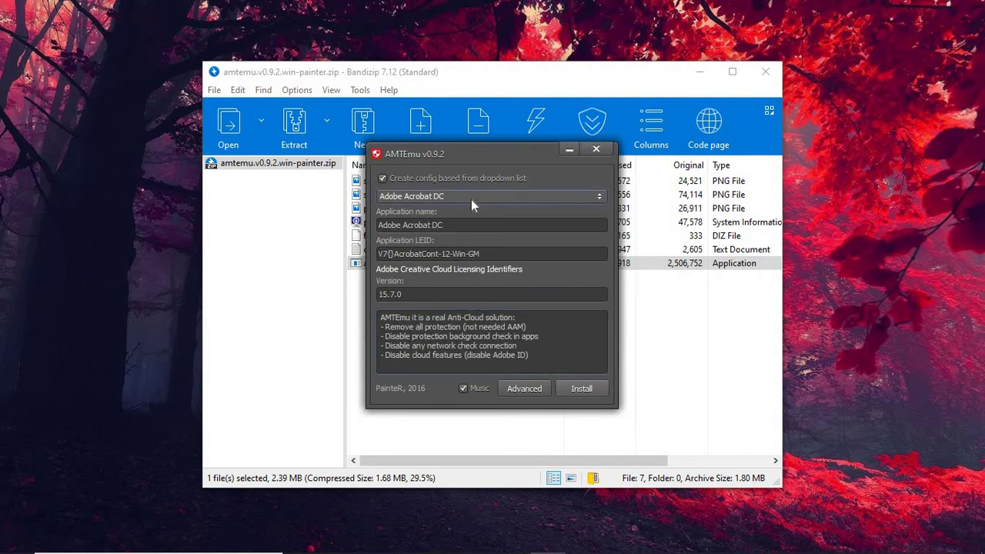
Step: Pick Adobe Photoshop CC 2017 (LEID V7{}Photoshop-18-Win-GM, version 18.0.0) in AMTEmu
left_click(472, 199)
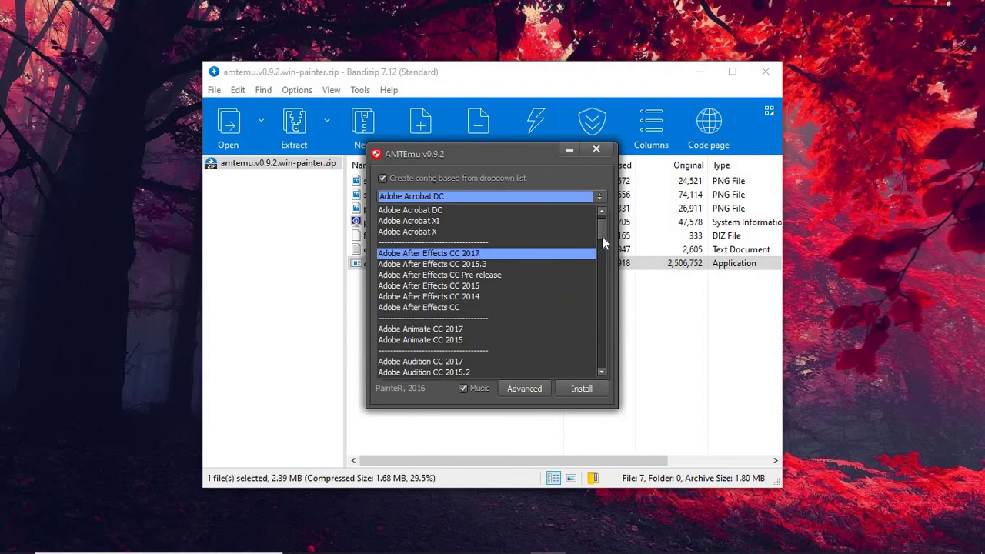
scroll(603, 240, "down", 2)
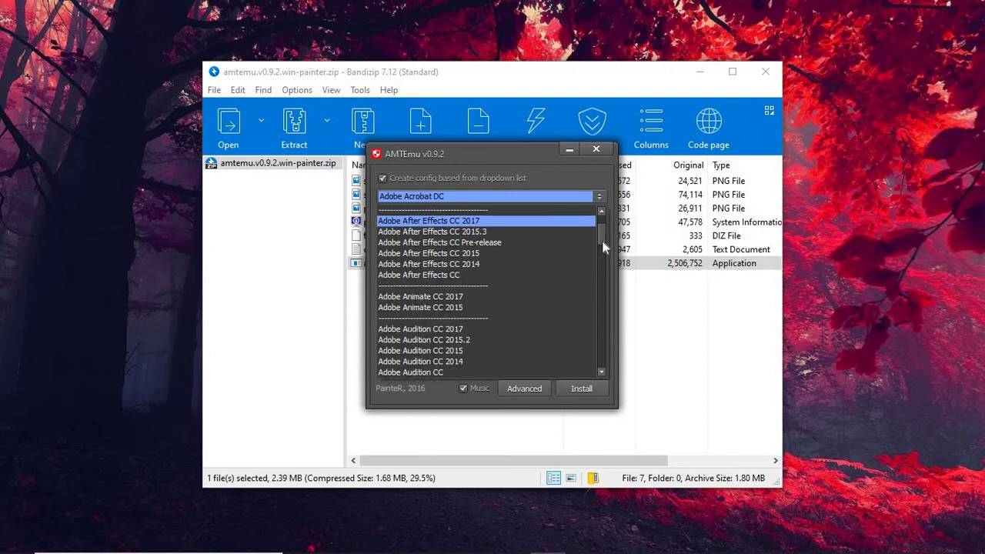
left_click_drag(602, 241, 617, 336)
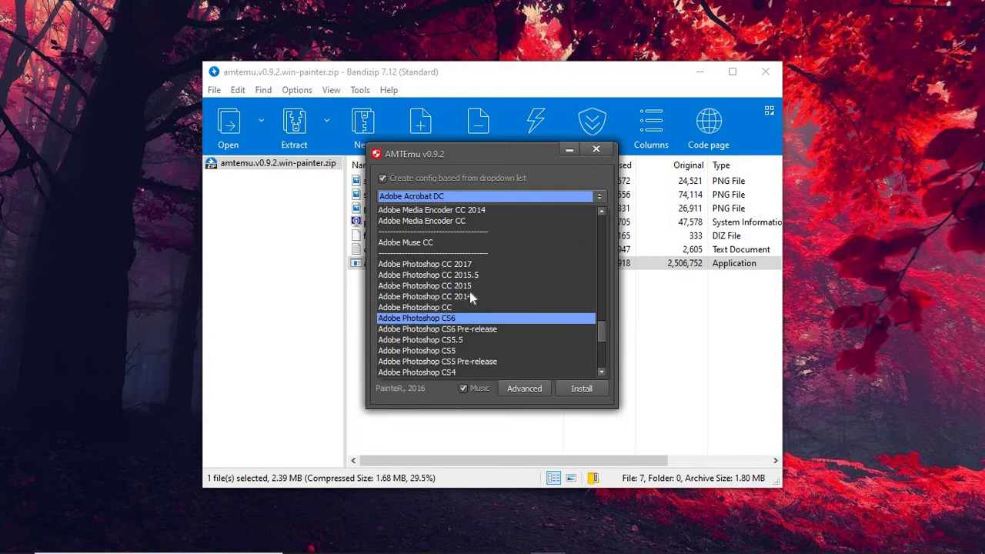
left_click(462, 264)
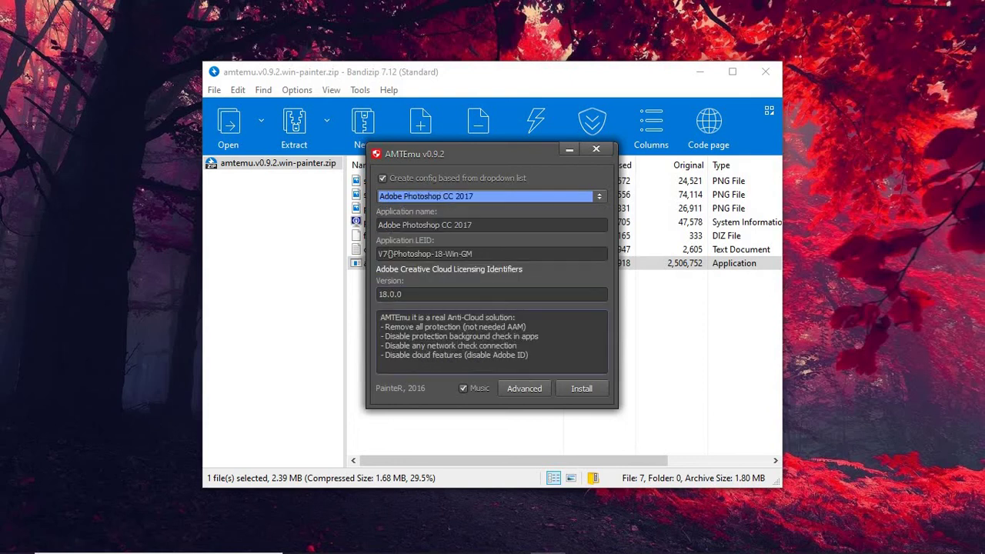
Step: Patch C:\Program Files\Adobe\Adobe Photoshop CC 2018\amtlib.dll with AMTEmu until WORKING DONE
left_click(574, 390)
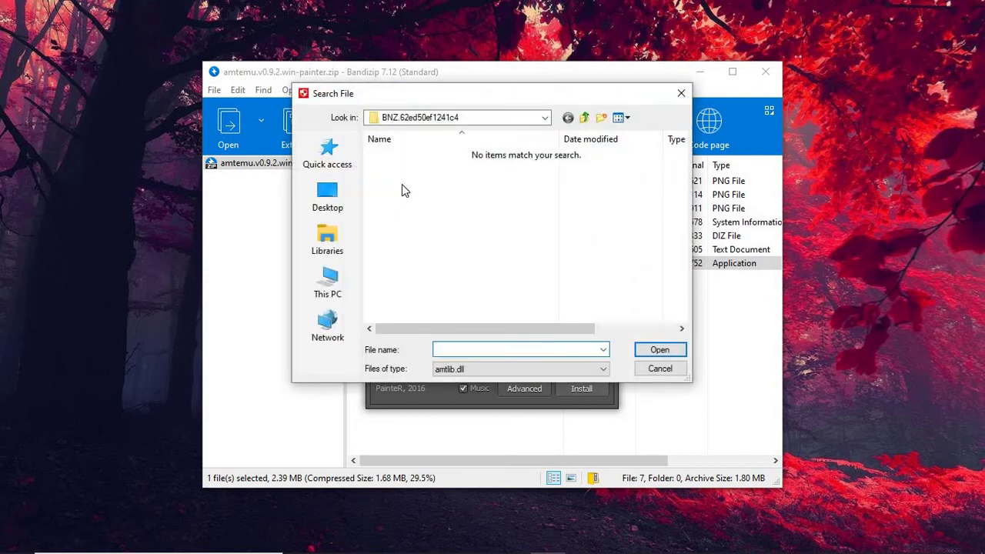
left_click(327, 281)
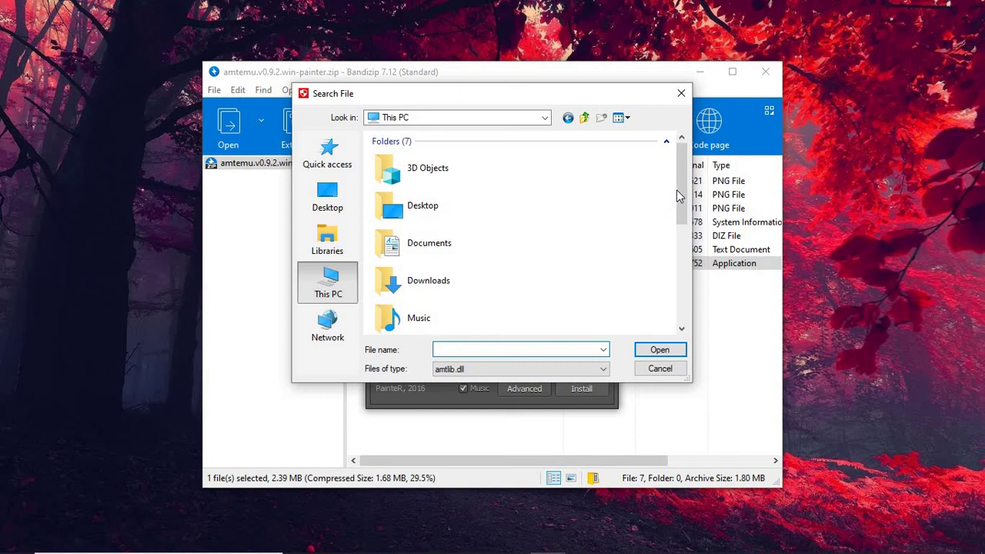
left_click_drag(681, 184, 680, 311)
double_click(462, 244)
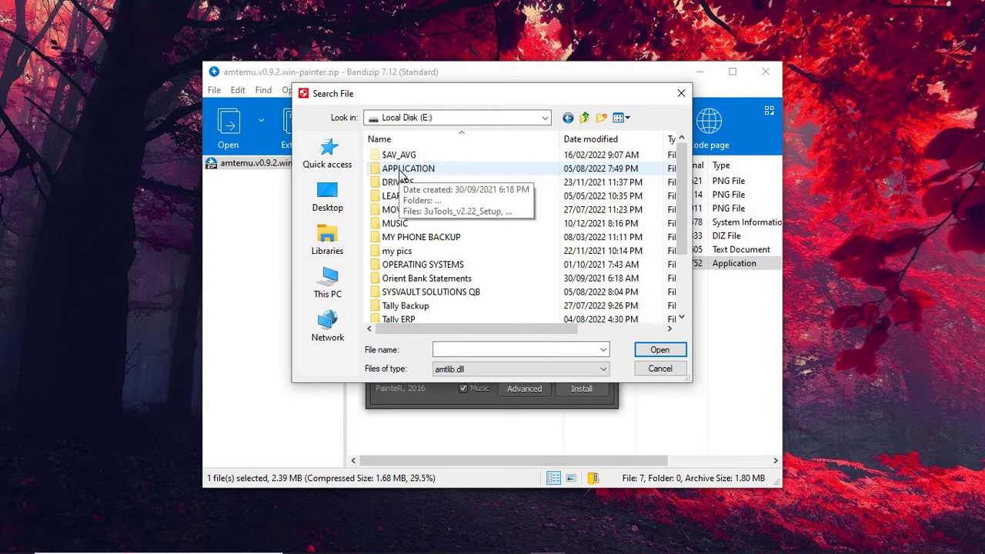
left_click(327, 283)
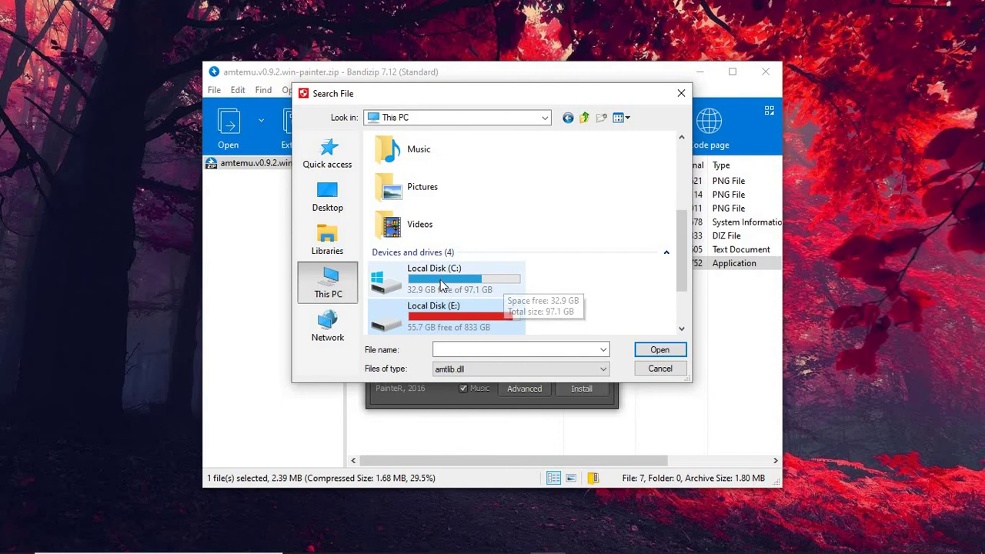
double_click(441, 281)
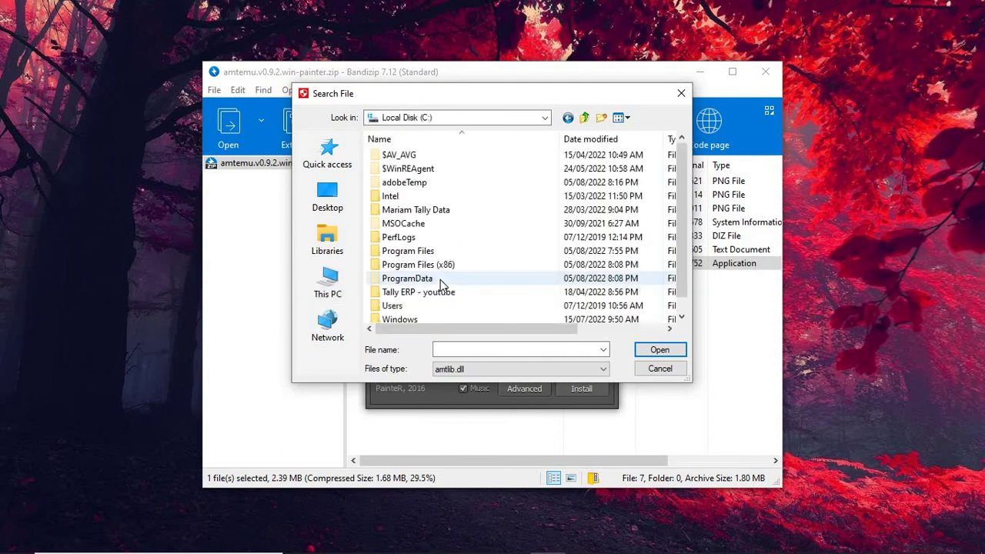
double_click(412, 252)
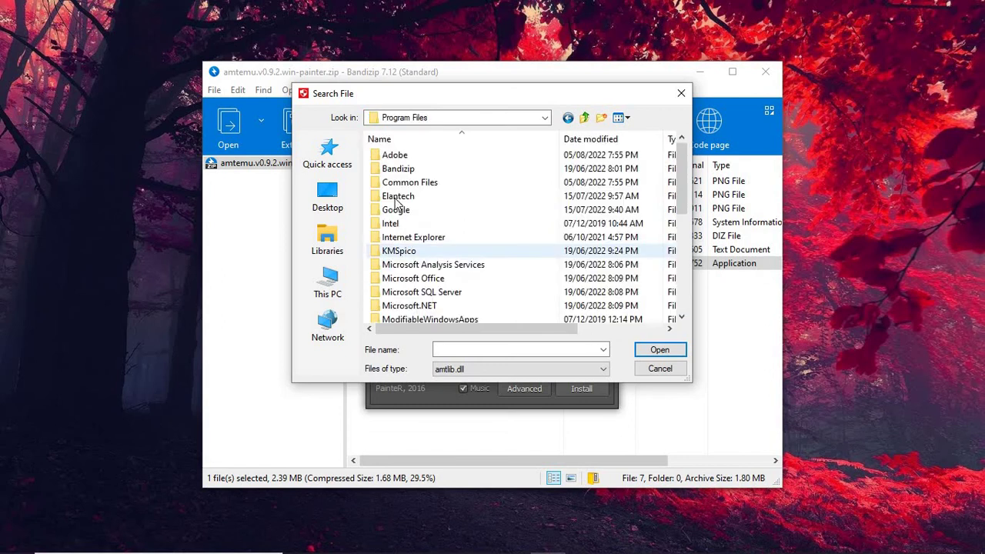
double_click(394, 157)
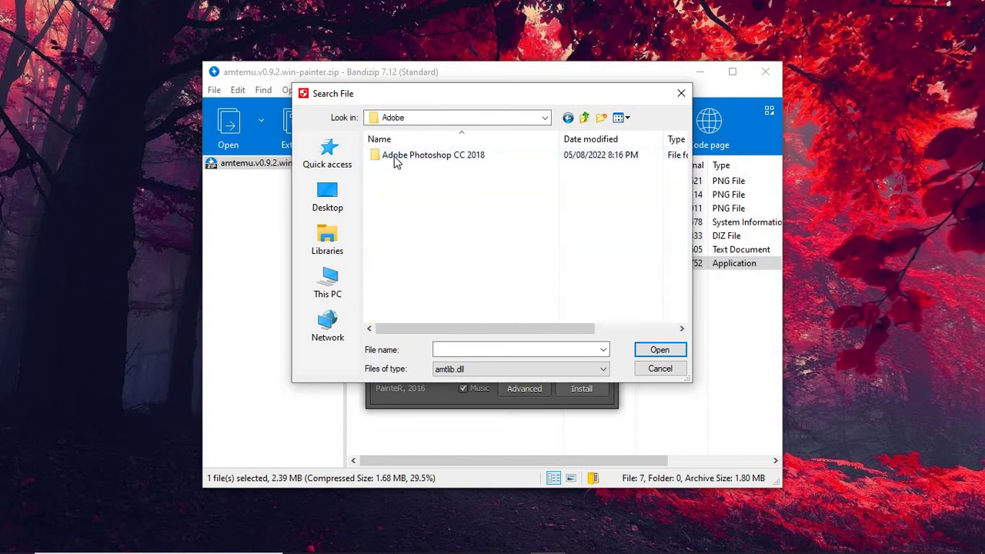
double_click(396, 158)
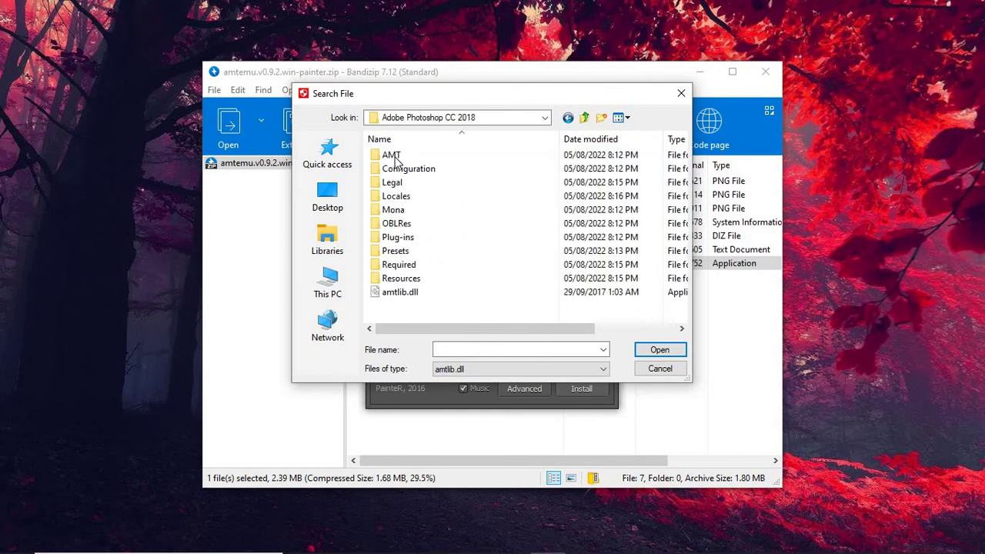
double_click(388, 296)
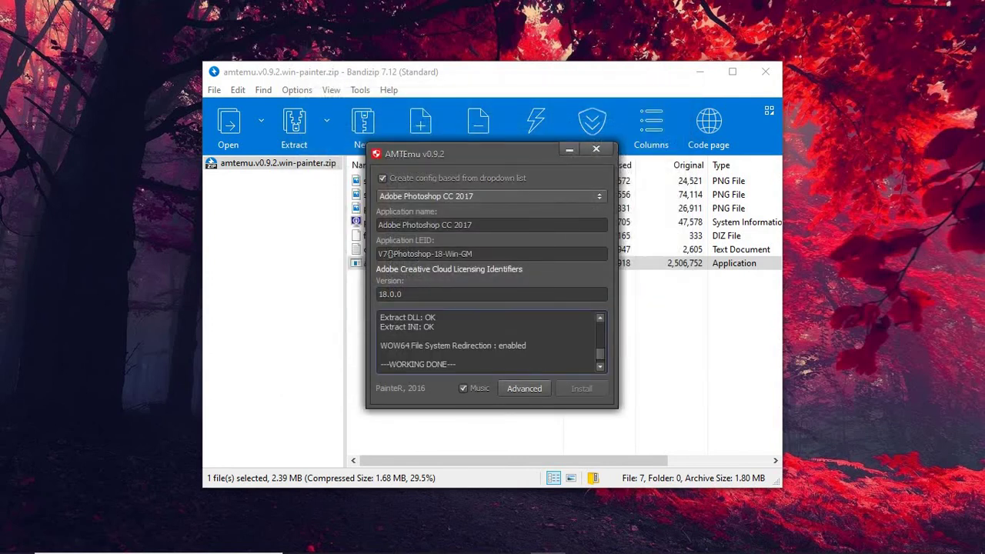
Step: Close AMTEmu, Bandizip and the Patch folder, then launch Photoshop CC 2018 from Start's Recently added list
left_click(597, 149)
left_click(766, 71)
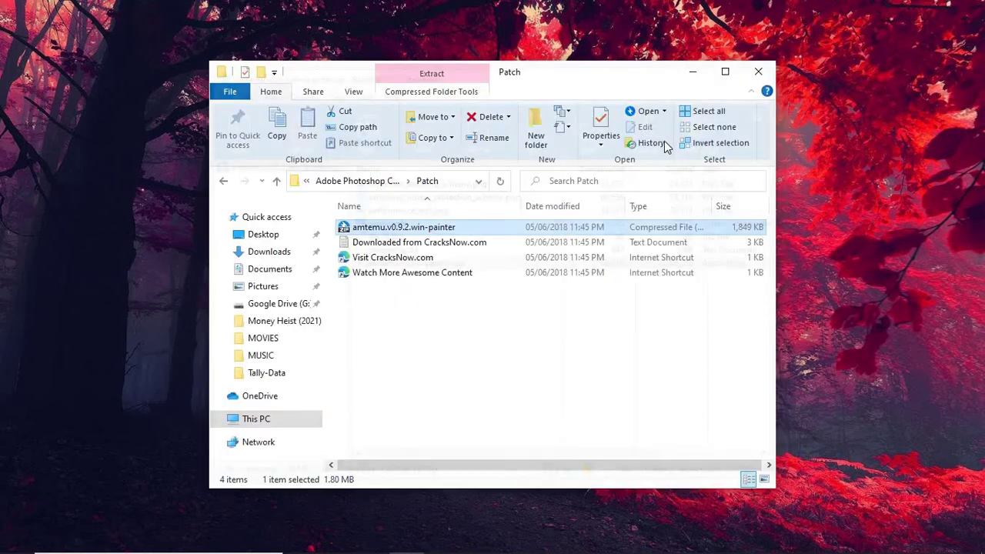
left_click(765, 67)
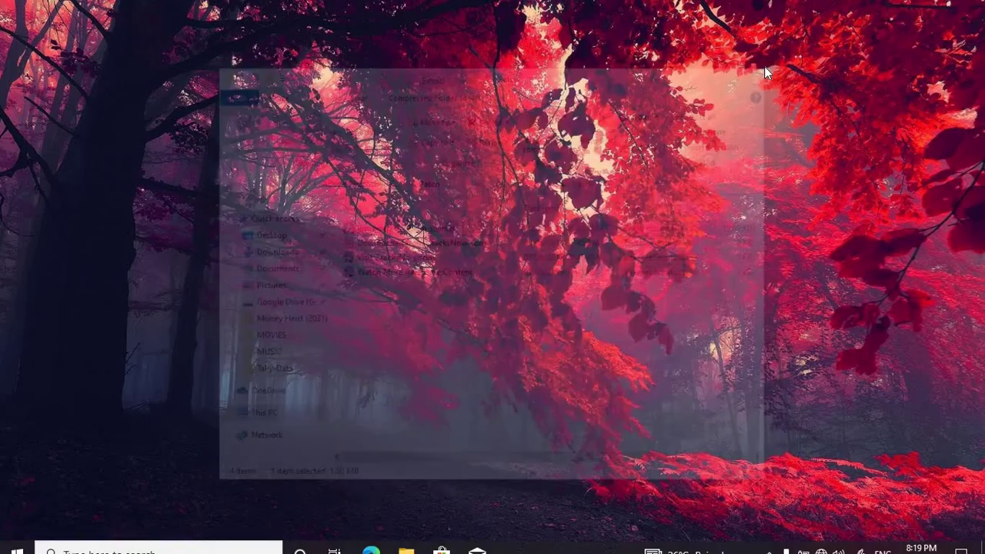
left_click(17, 547)
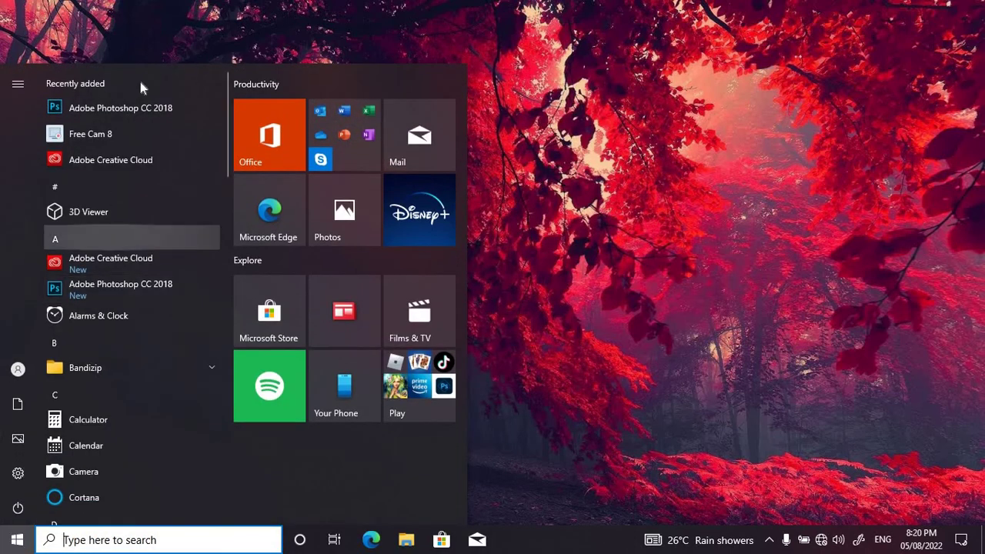
left_click(127, 108)
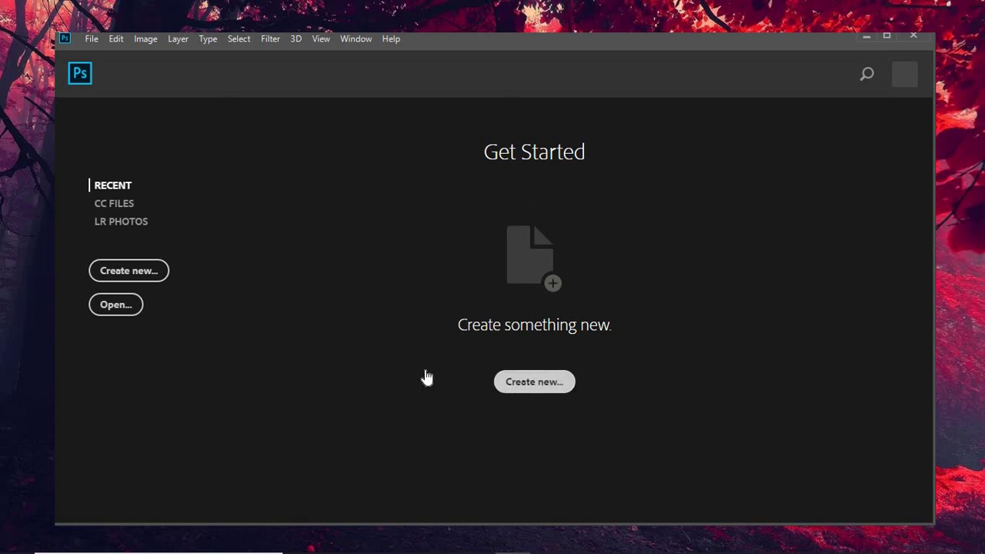
Step: Create Untitled-1 using the Default Photoshop Size preset, 7 x 5 inches at 300 ppi
left_click(536, 383)
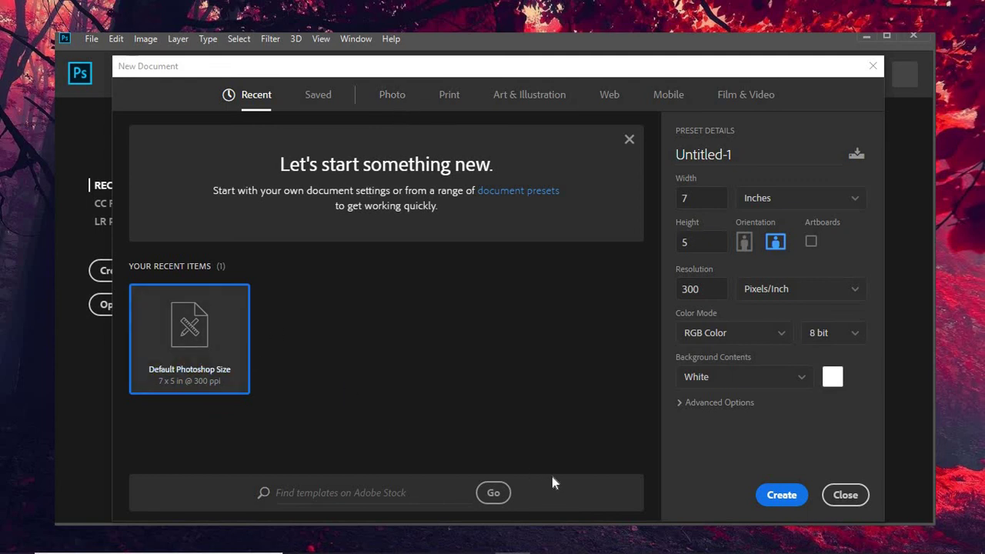
left_click(775, 493)
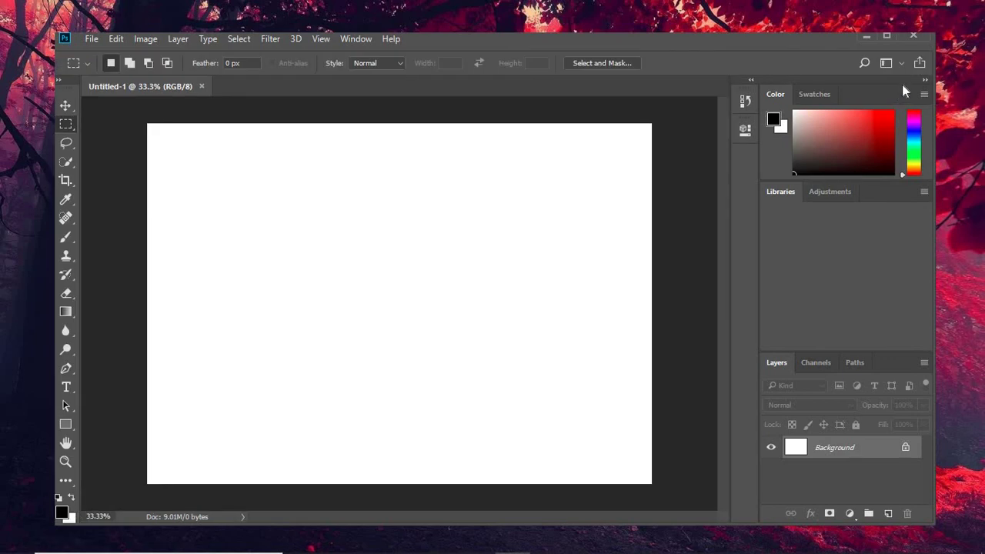
Step: Maximize Photoshop, confirm the About screen shows the 19.0 release, then close it and Photoshop
left_click(888, 37)
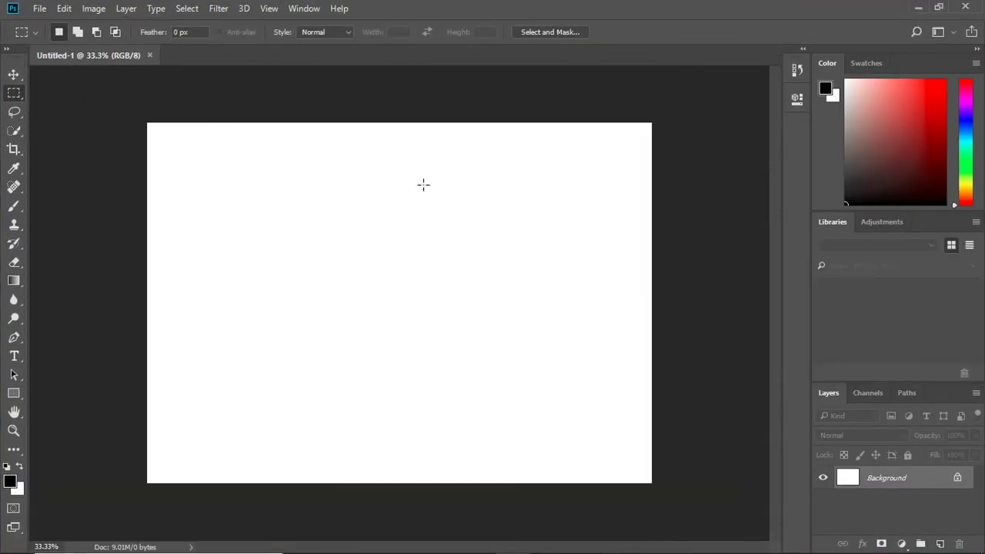
left_click(345, 9)
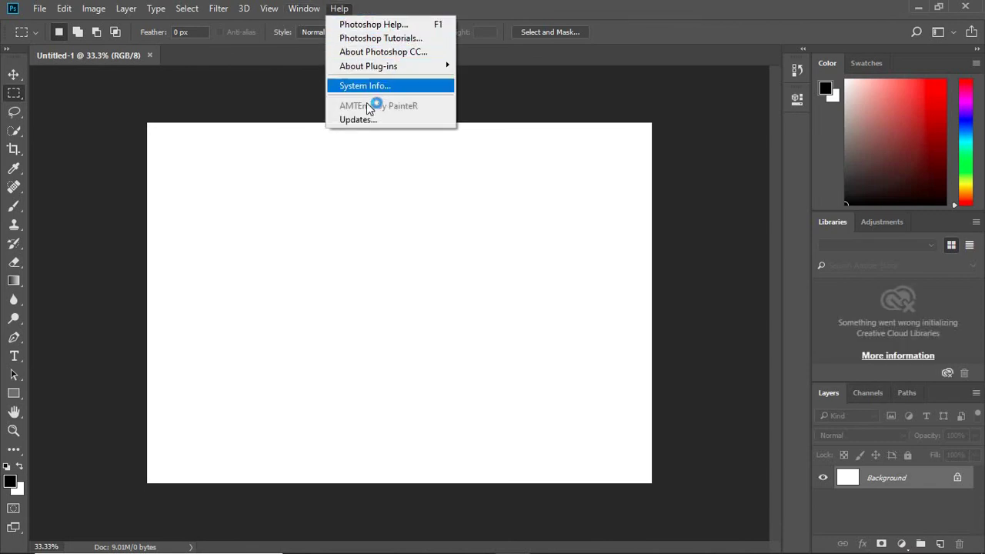
left_click(376, 52)
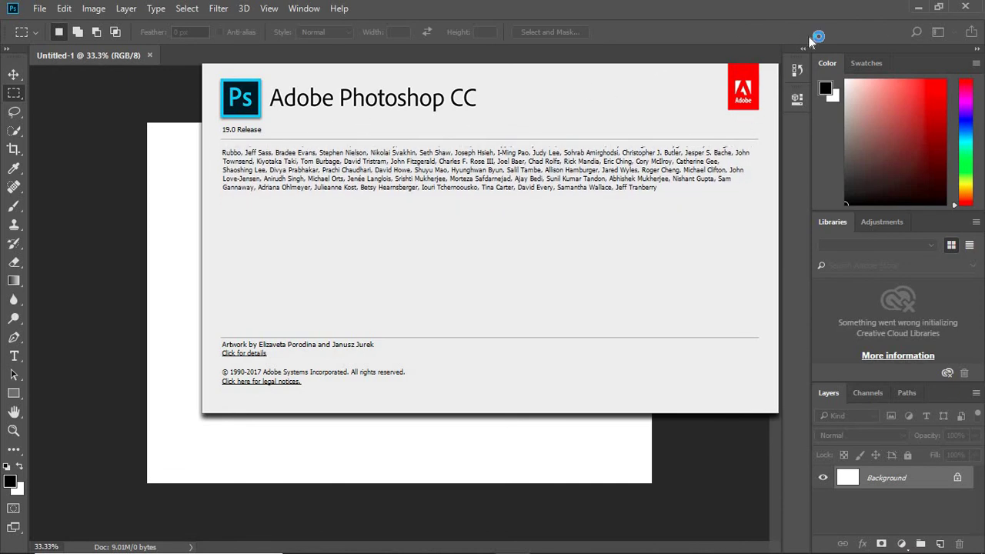
left_click(962, 10)
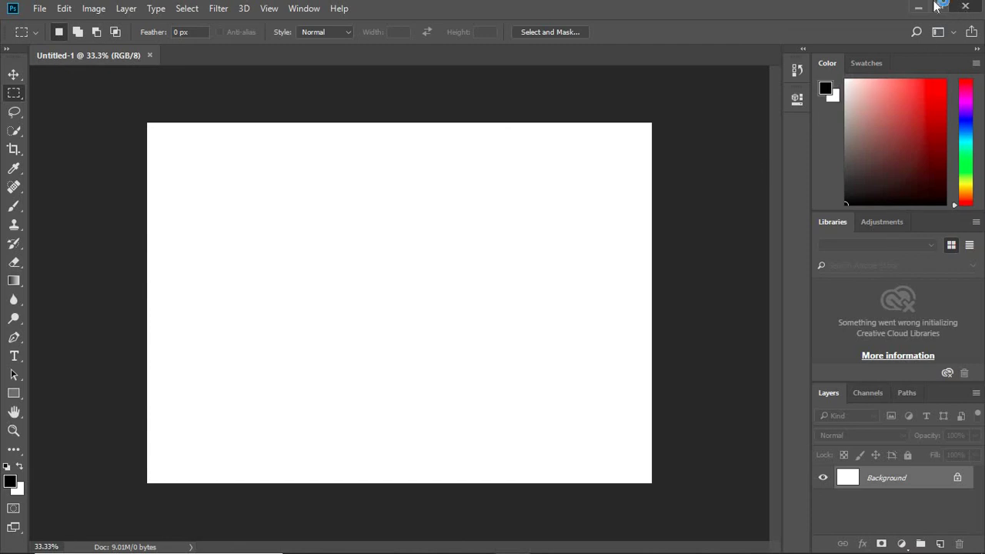
left_click(965, 7)
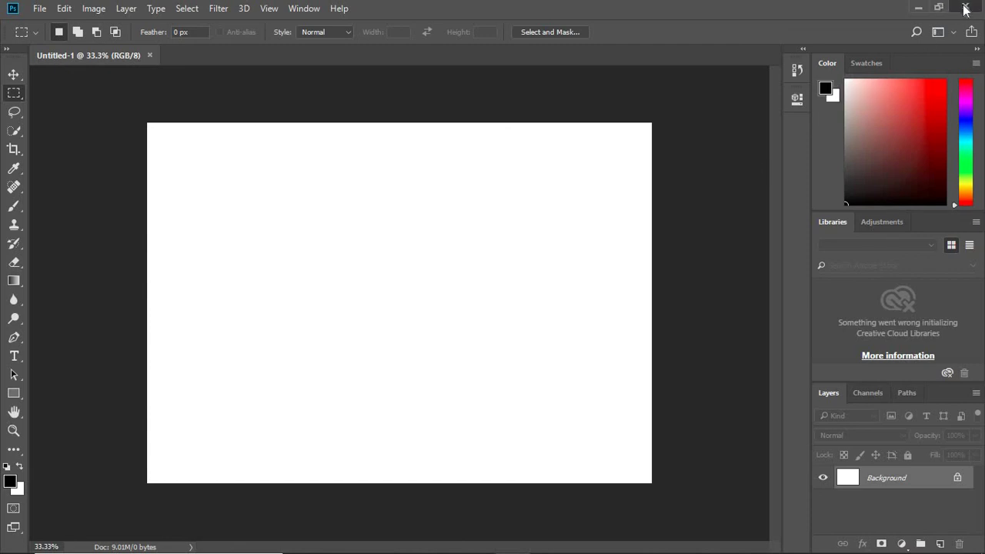